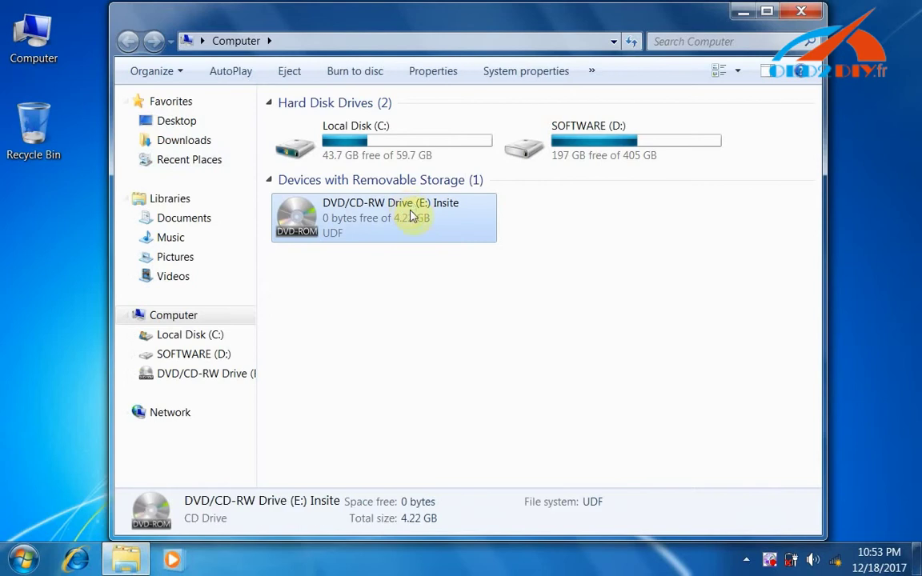
Extract the INSITE8.2.0.184 archive from the Insite disc in drive E: to the Desktop and close the drive window.
{"action": "left_click", "coordinate": [451, 222]}
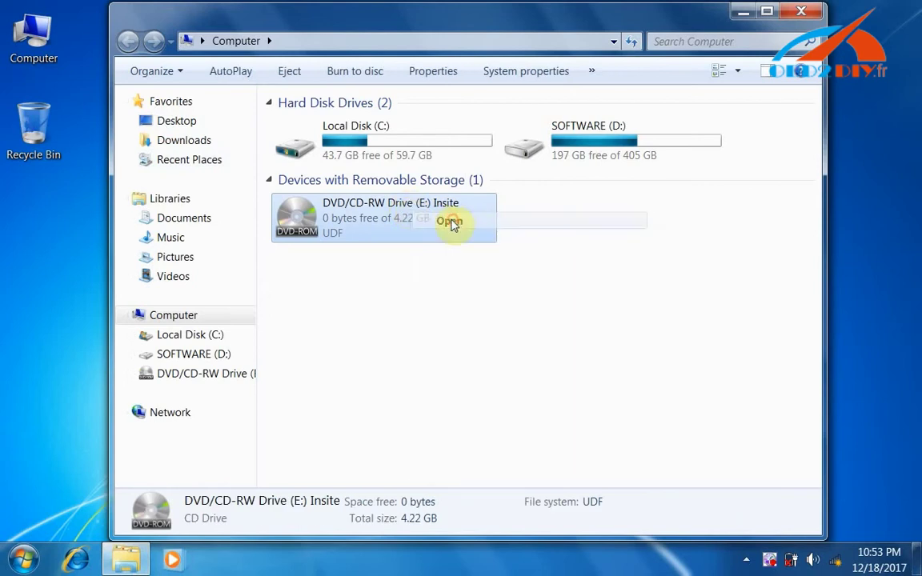
{"action": "left_click", "coordinate": [332, 173]}
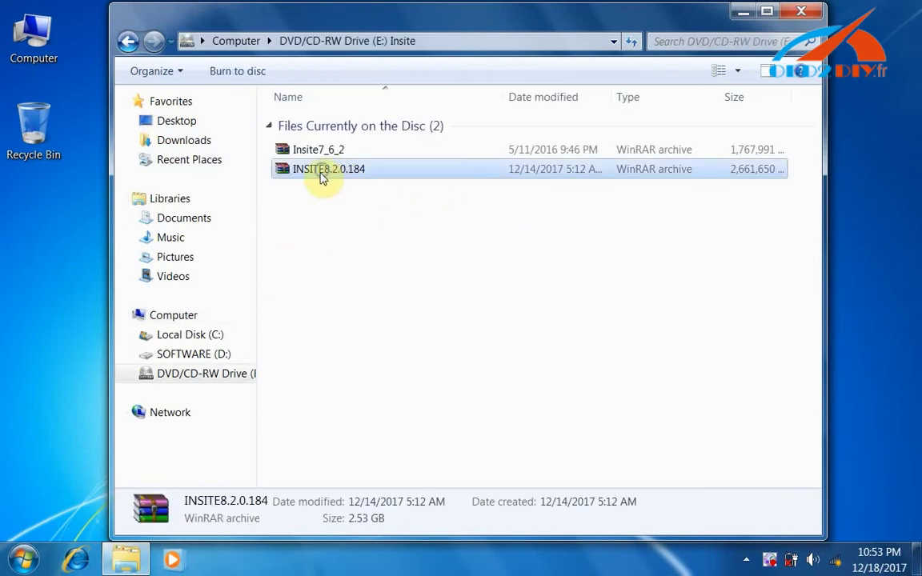
{"action": "right_click", "coordinate": [330, 173]}
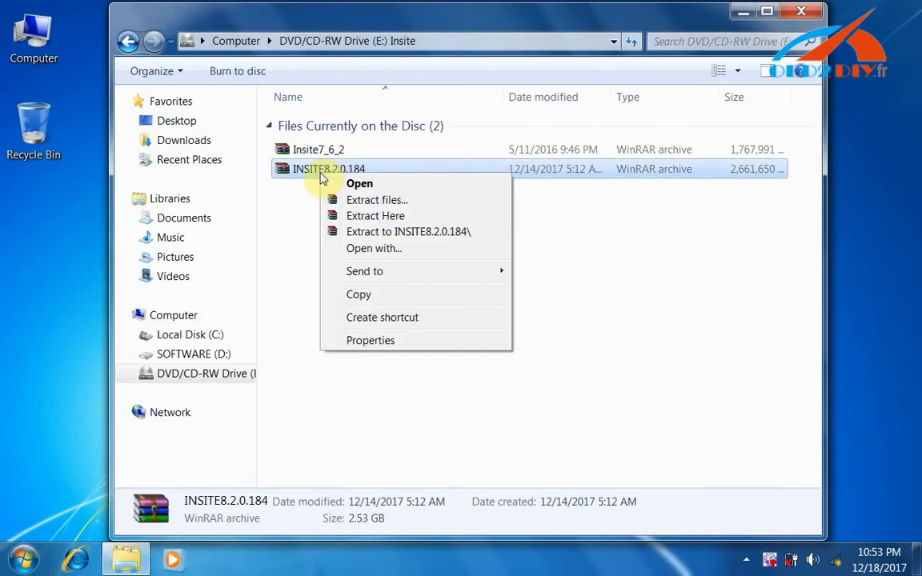
{"action": "left_click", "coordinate": [376, 200]}
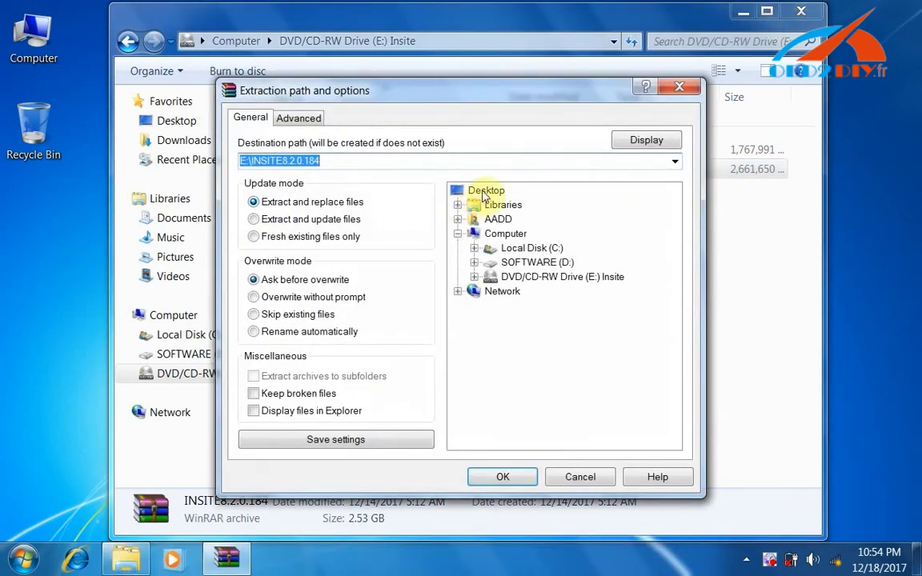
{"action": "left_click", "coordinate": [486, 192]}
{"action": "left_click", "coordinate": [503, 476]}
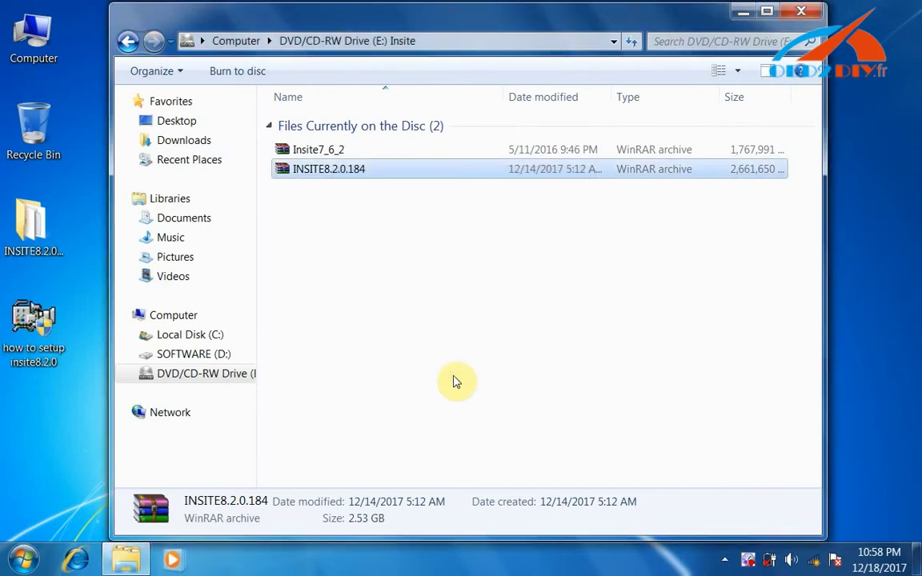
{"action": "left_click", "coordinate": [819, 12]}
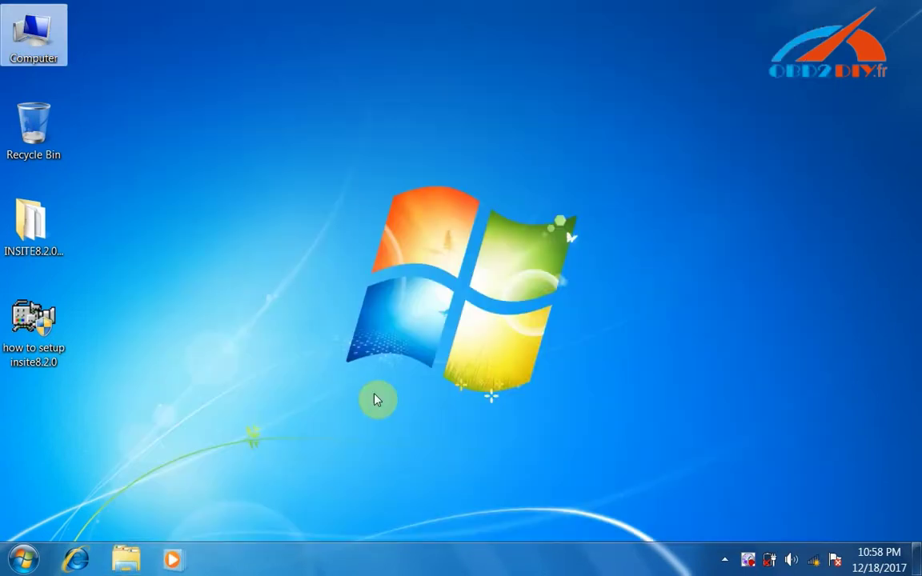
Open the how to setup insite8.2.0 file and launch the autorun application from the extracted INSITE8.2.0.184 folder on the desktop.
{"action": "double_click", "coordinate": [36, 342]}
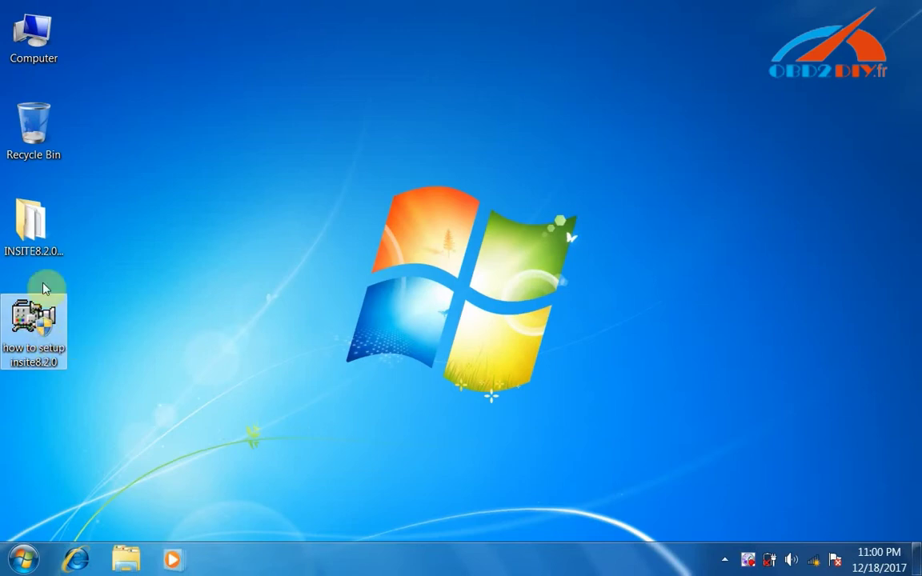
{"action": "right_click", "coordinate": [33, 234]}
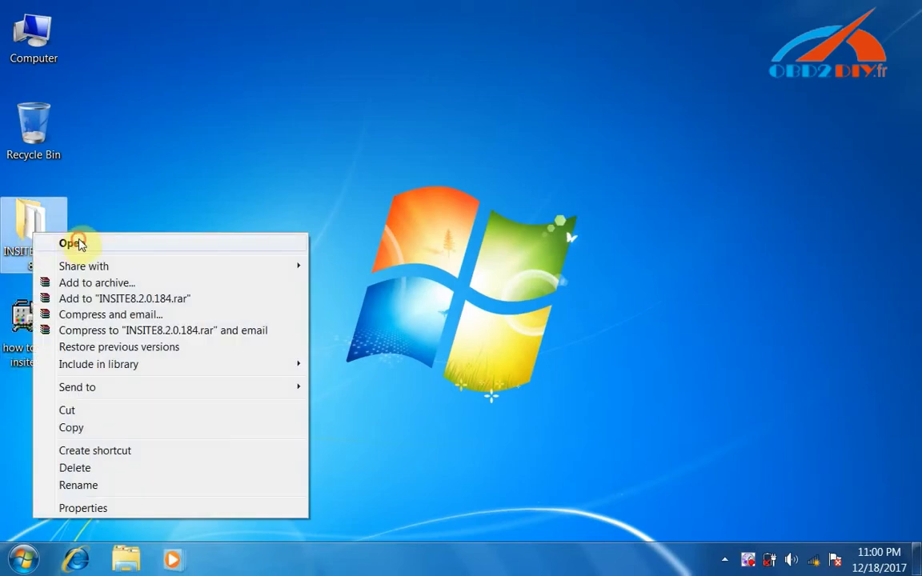
{"action": "left_click", "coordinate": [70, 244]}
{"action": "right_click", "coordinate": [296, 363]}
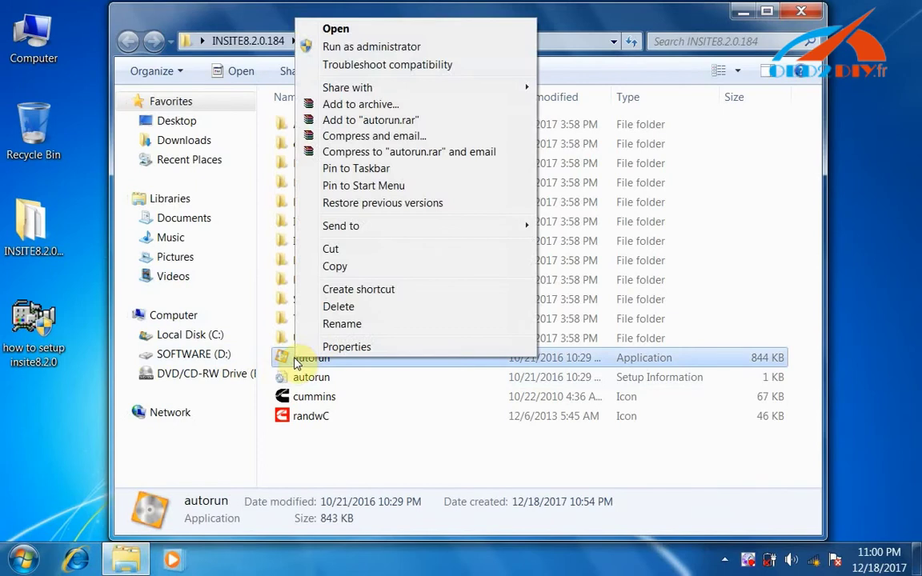
{"action": "left_click", "coordinate": [336, 29]}
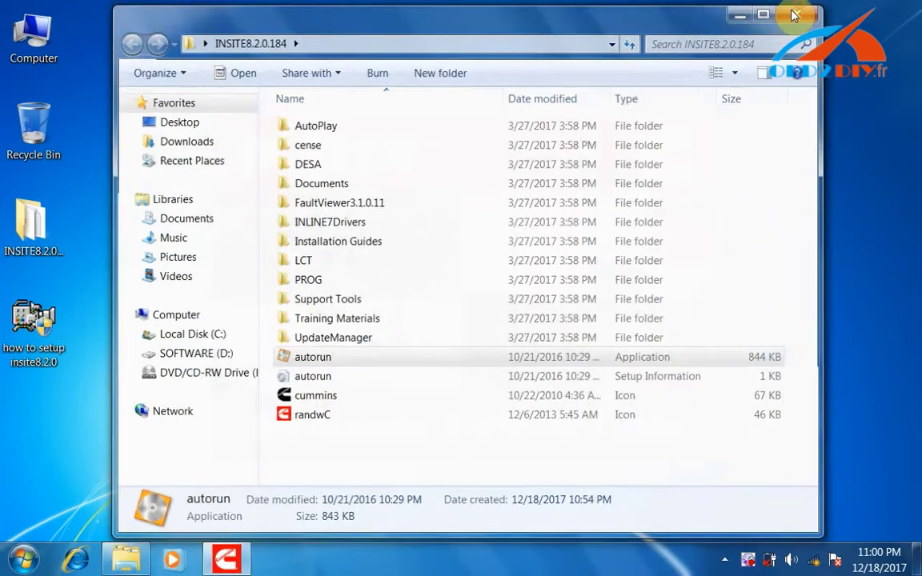
{"action": "left_click", "coordinate": [795, 16]}
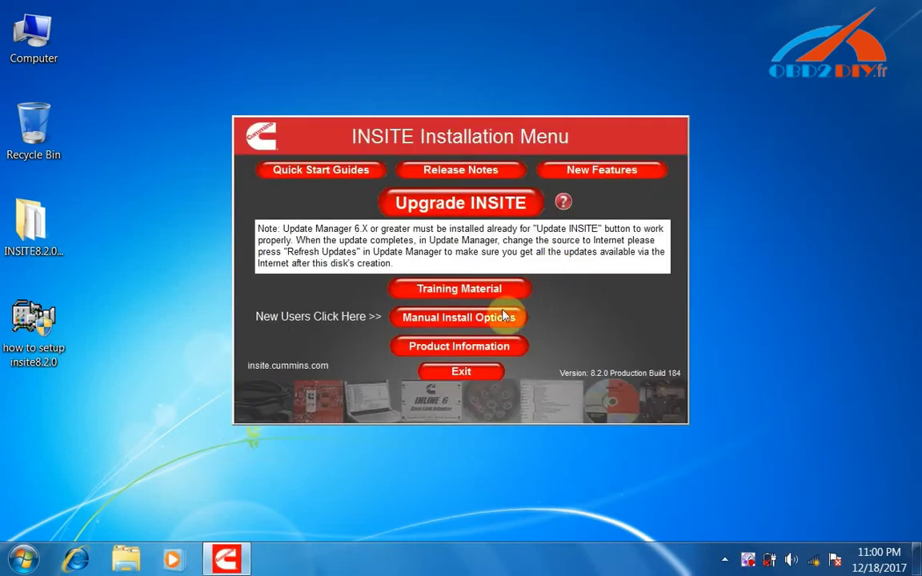
Start the required INSITE manual install in English (United States) and begin installing its pending requirements.
{"action": "left_click", "coordinate": [472, 319]}
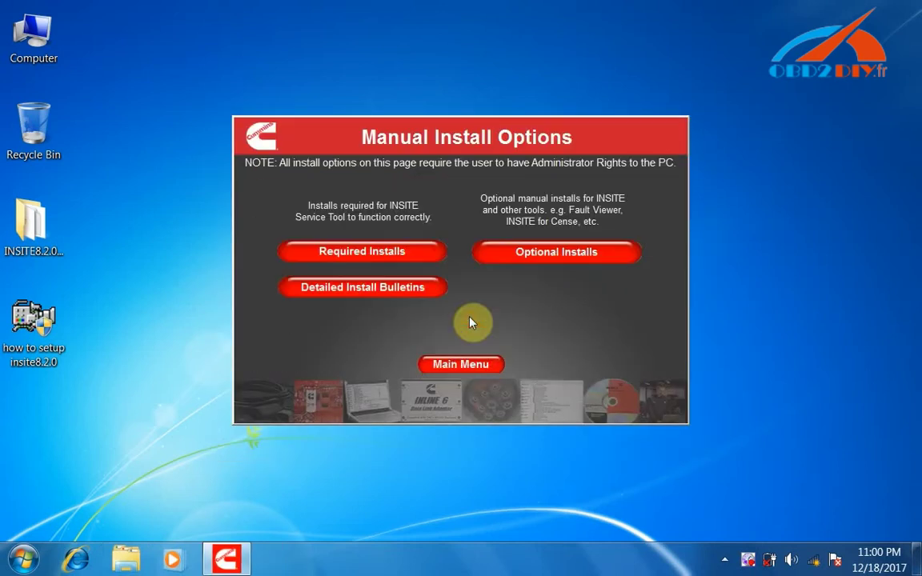
{"action": "left_click", "coordinate": [396, 258]}
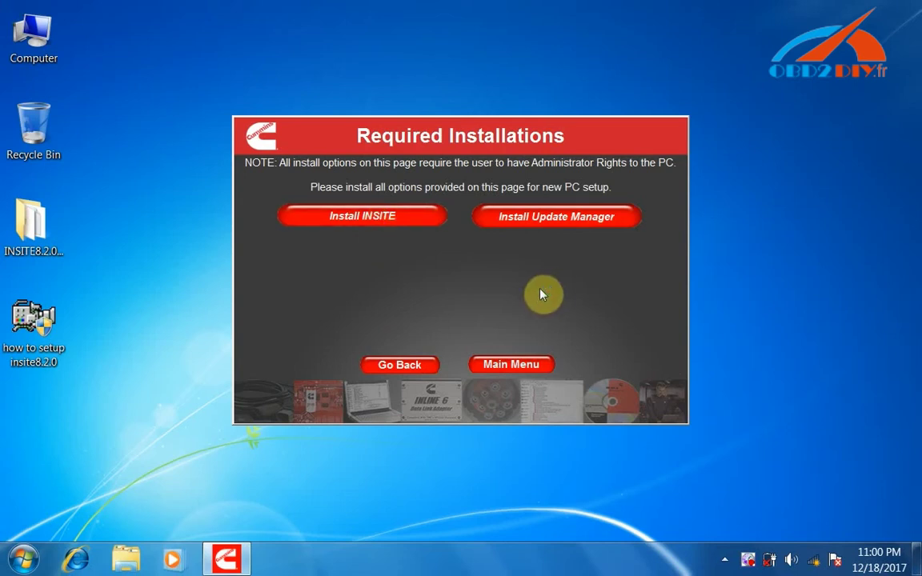
{"action": "left_click", "coordinate": [603, 290]}
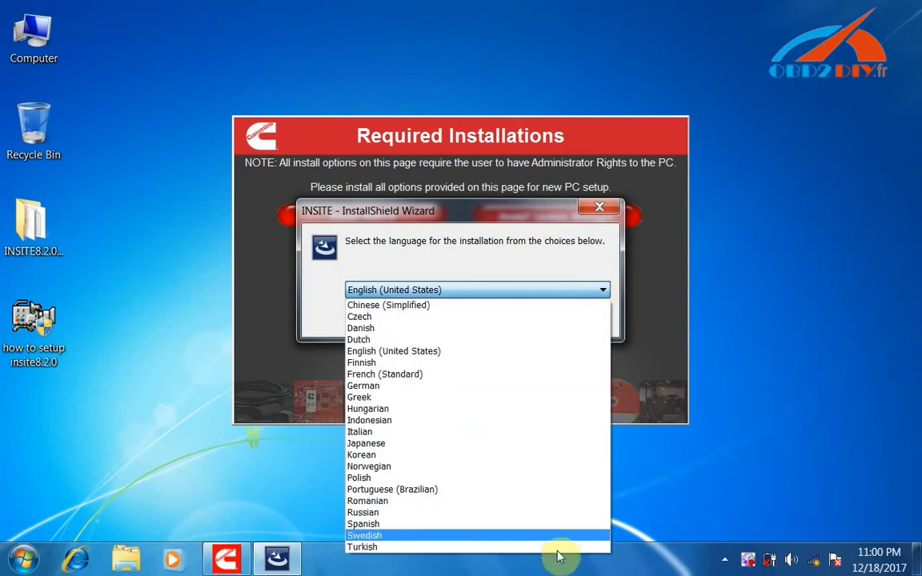
{"action": "left_click", "coordinate": [795, 408]}
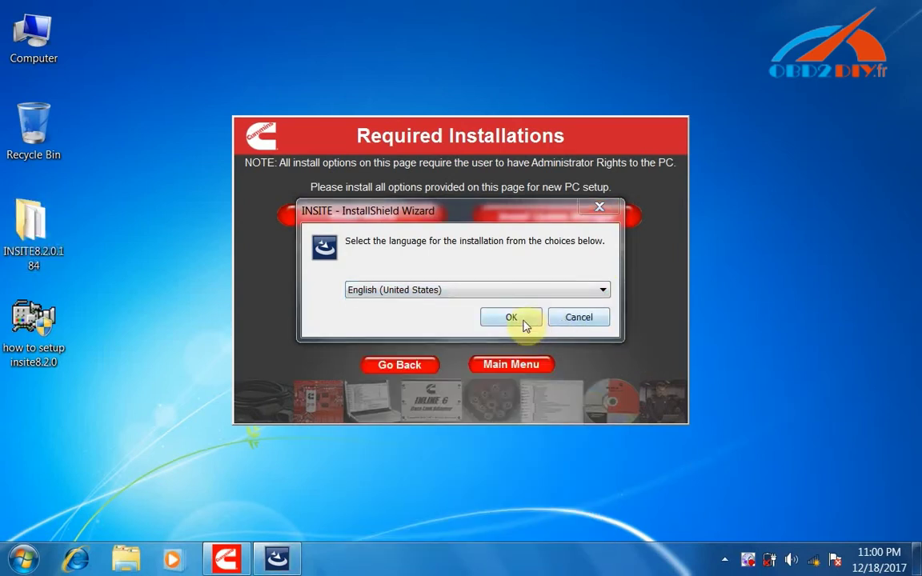
{"action": "left_click", "coordinate": [525, 322]}
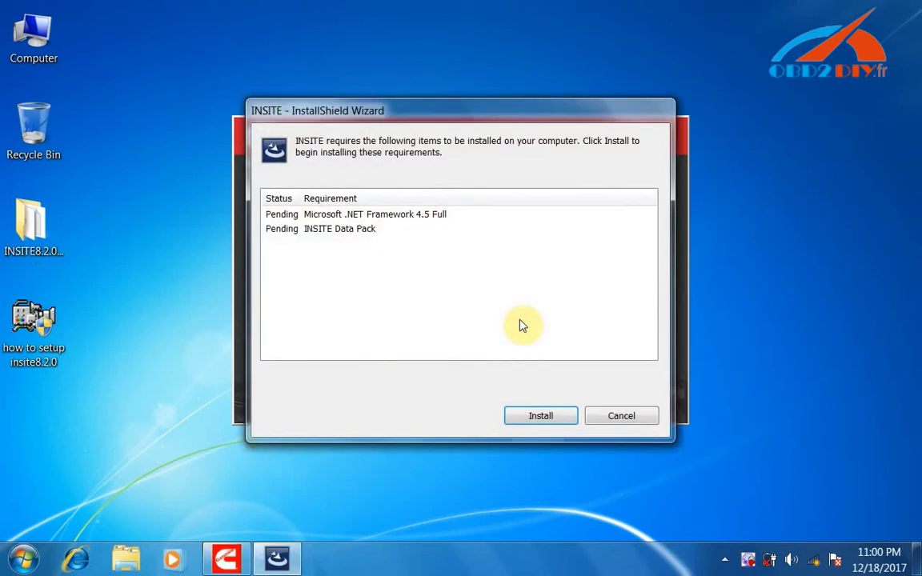
{"action": "left_click", "coordinate": [552, 416]}
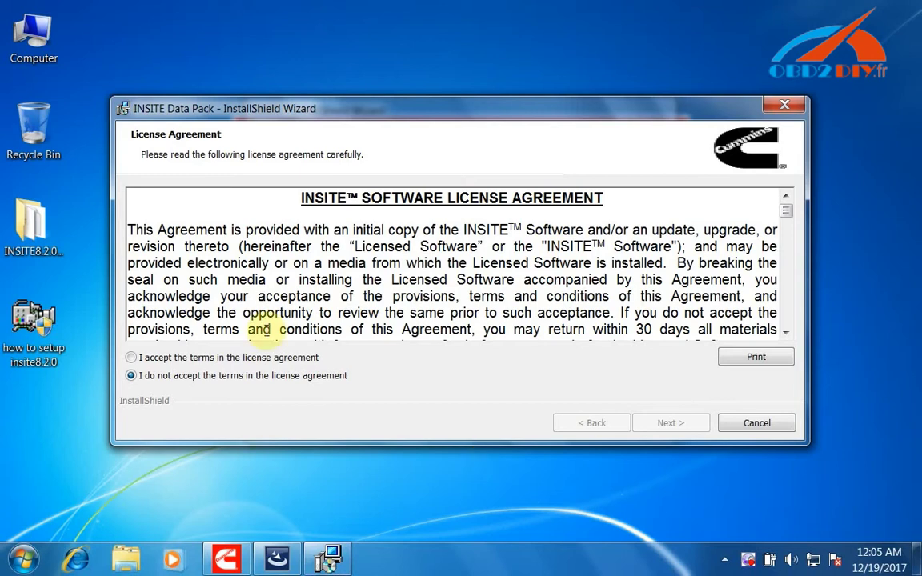
Accept the INSITE Data Pack license agreement and complete the Data Pack installation.
{"action": "left_click", "coordinate": [271, 359]}
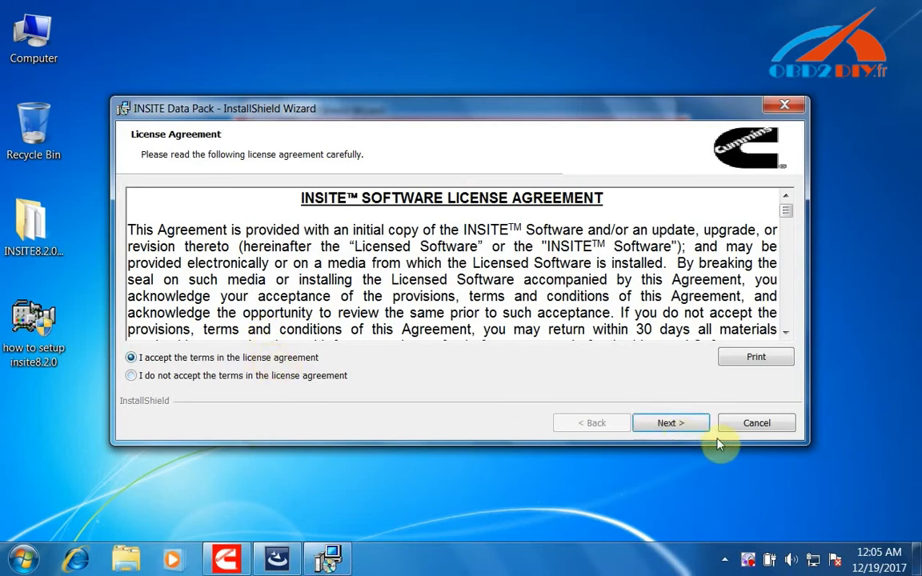
{"action": "left_click", "coordinate": [670, 423]}
{"action": "left_click", "coordinate": [551, 424]}
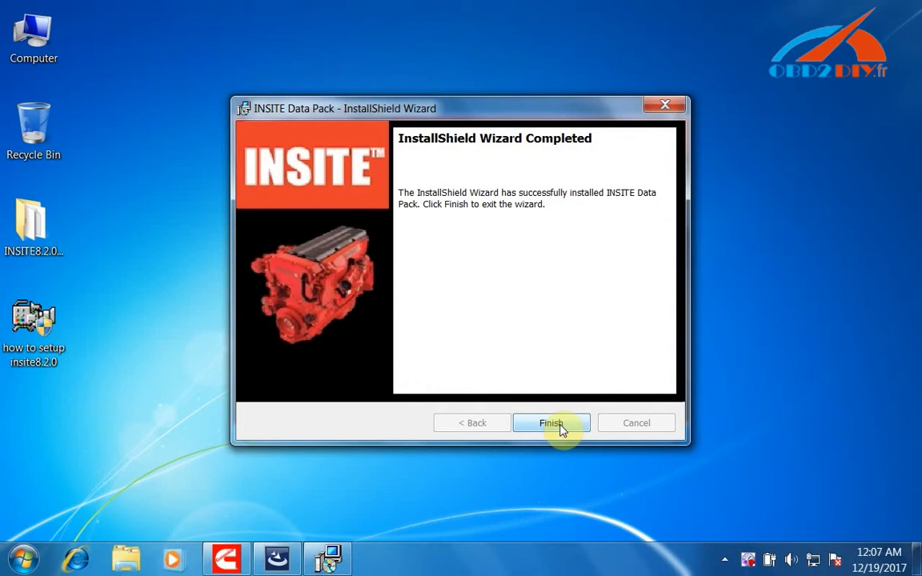
{"action": "left_click", "coordinate": [552, 424]}
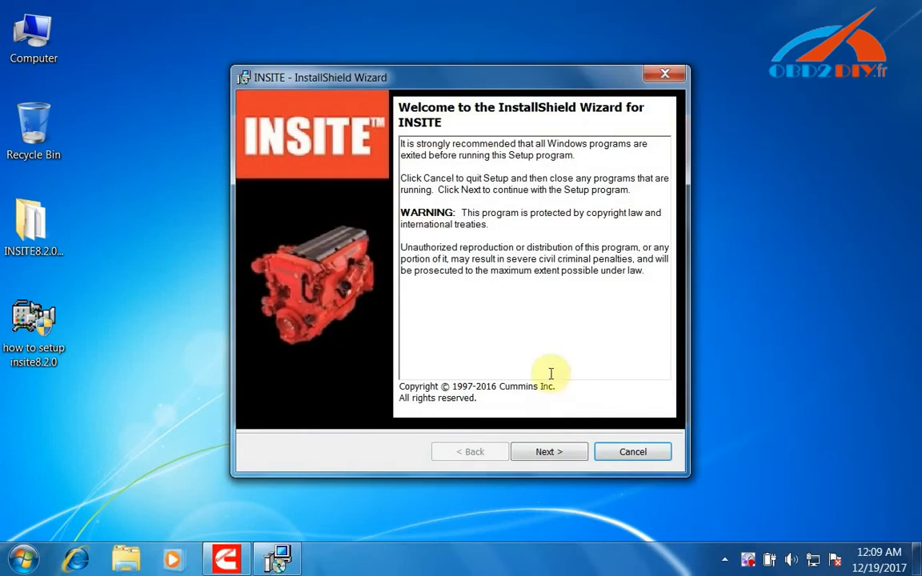
Confirm the PC date and time settings as correct and accept the license agreement in the INSITE setup wizard.
{"action": "left_click", "coordinate": [547, 454]}
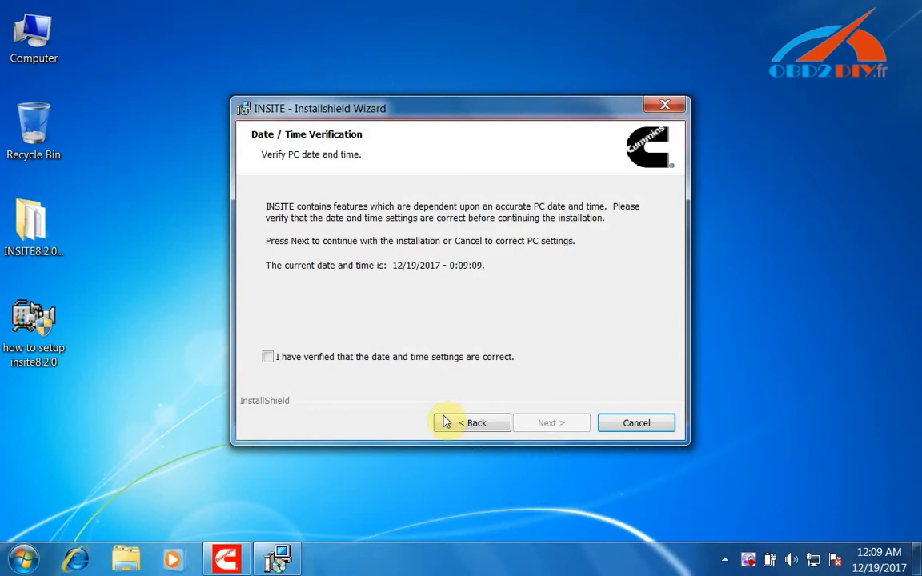
{"action": "left_click", "coordinate": [433, 358]}
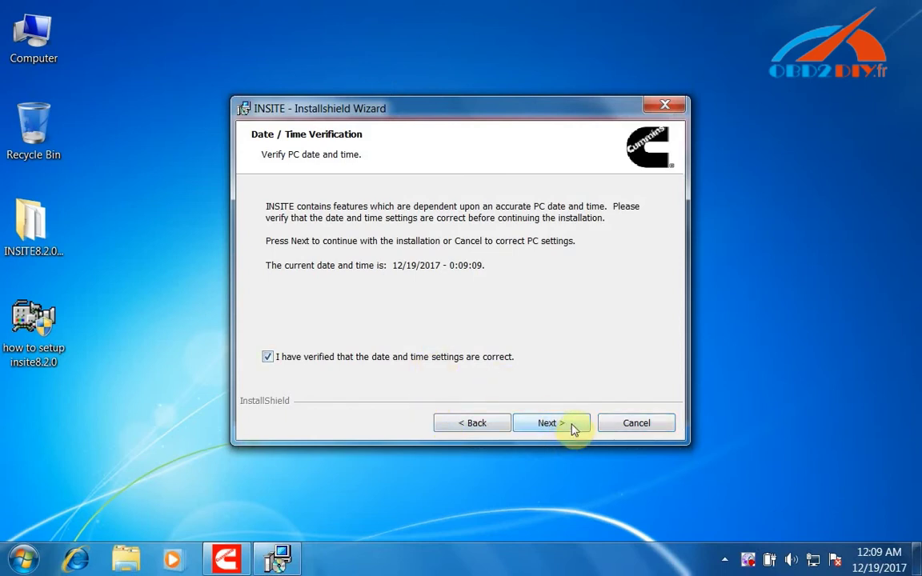
{"action": "left_click", "coordinate": [571, 426]}
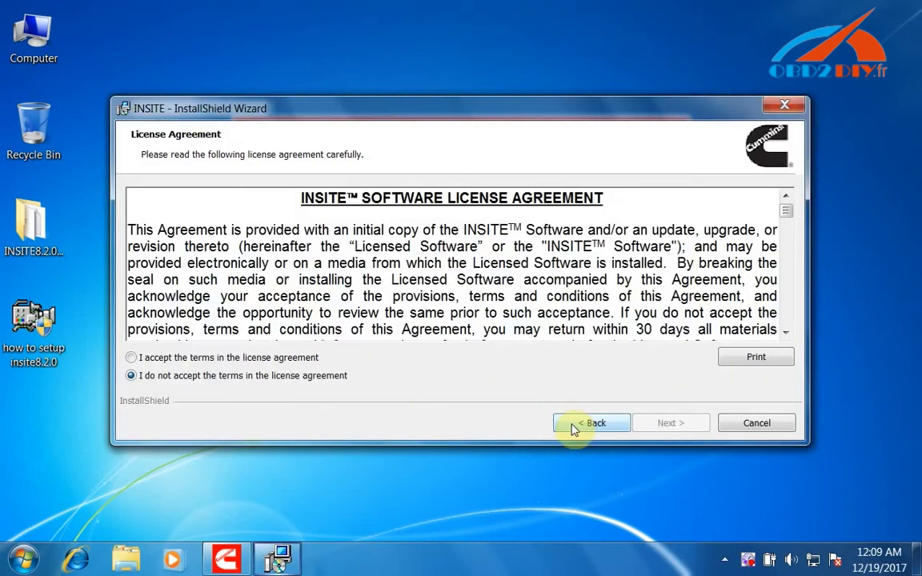
{"action": "left_click", "coordinate": [234, 358]}
{"action": "left_click", "coordinate": [668, 424]}
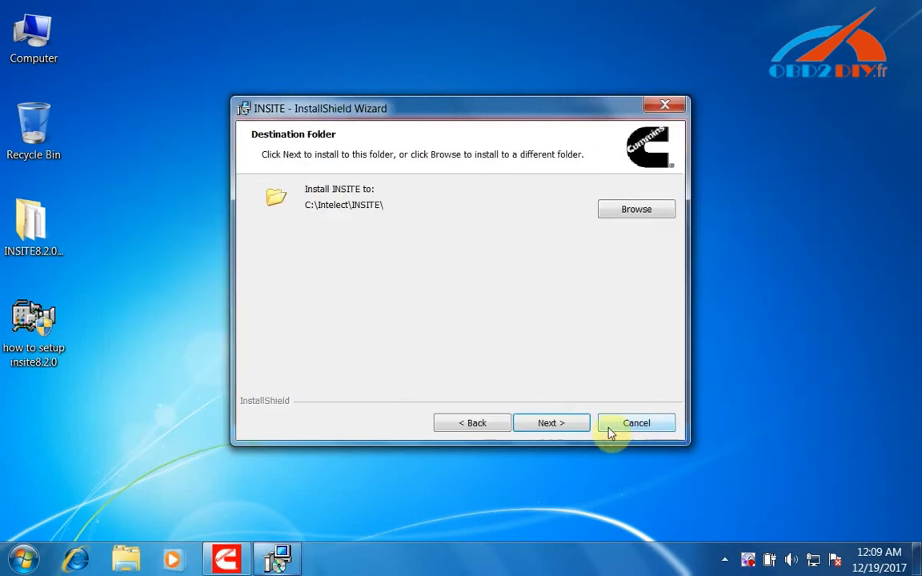
Install INSITE to the C:\Intelect\INSITE\ folder and finish the setup wizard.
{"action": "left_click", "coordinate": [570, 428]}
{"action": "left_click", "coordinate": [560, 426]}
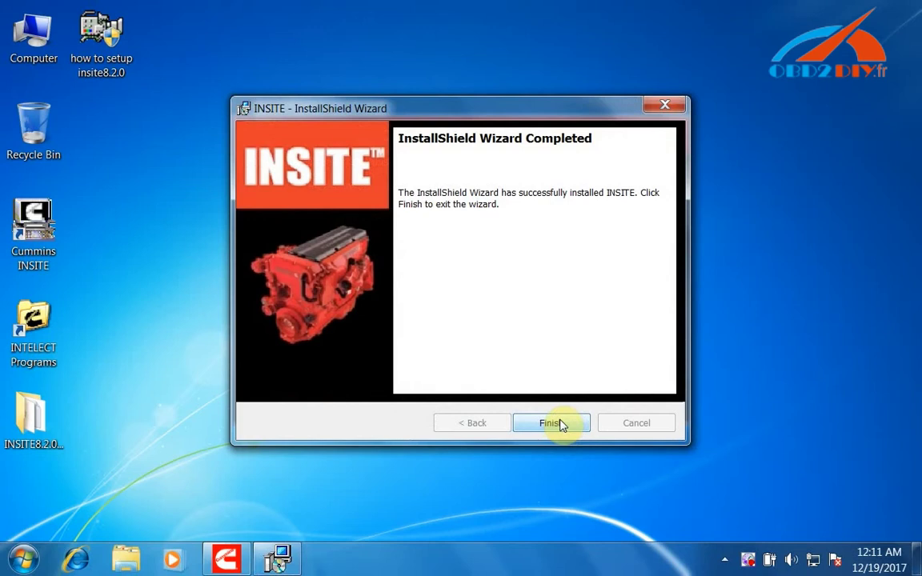
{"action": "left_click", "coordinate": [551, 422]}
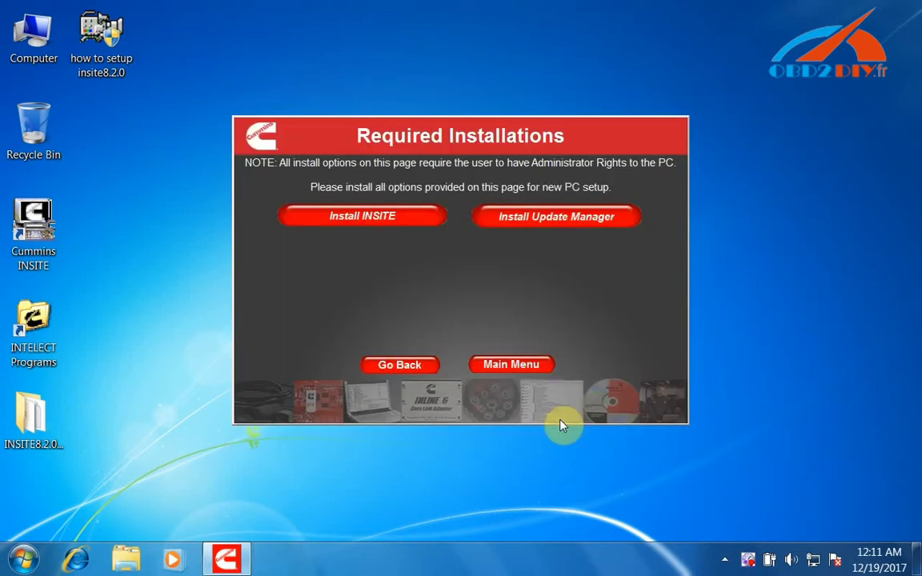
Return from the required installations to the INSITE installation main menu and exit the installer.
{"action": "left_click", "coordinate": [413, 369]}
{"action": "left_click", "coordinate": [463, 365]}
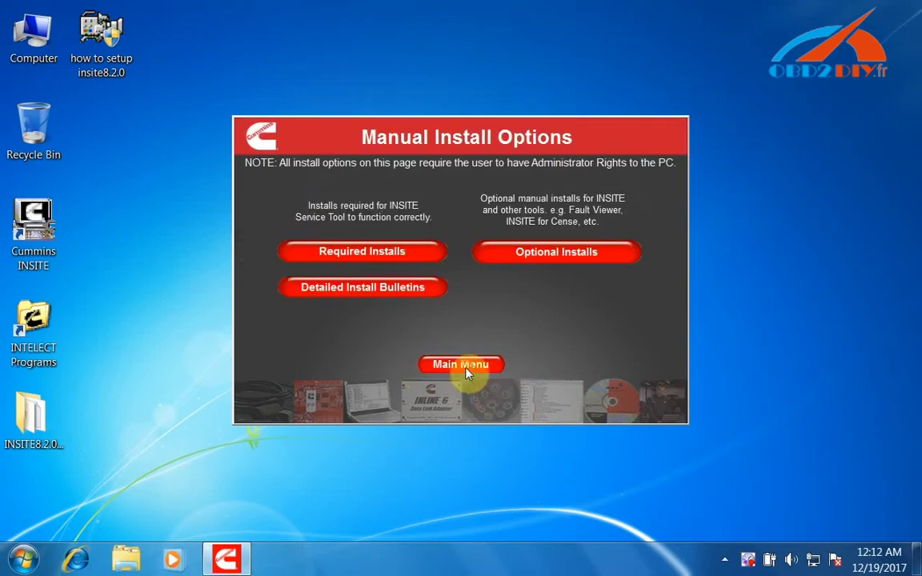
{"action": "left_click", "coordinate": [464, 374]}
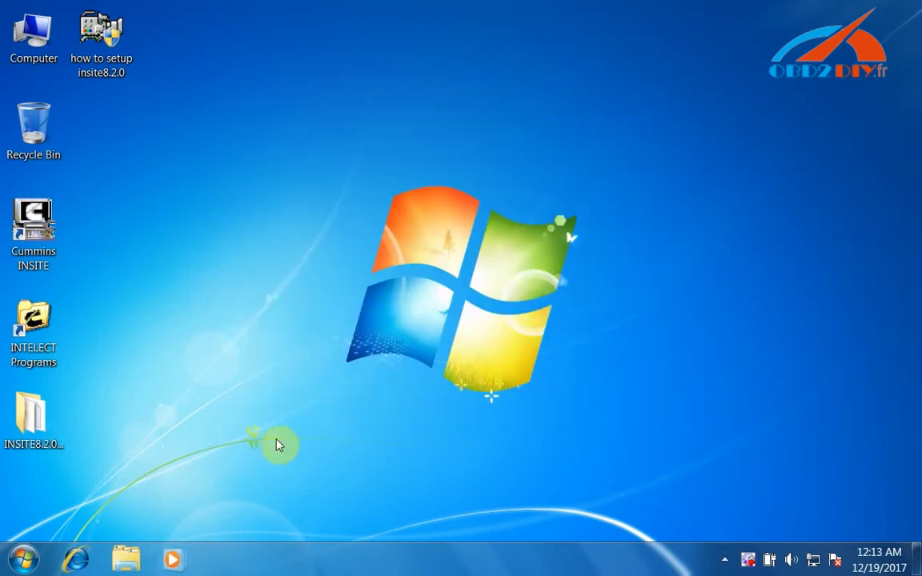
Run Cummins INSITE as administrator and agree to the full Cummins License Configuration Tool license agreement.
{"action": "right_click", "coordinate": [37, 205]}
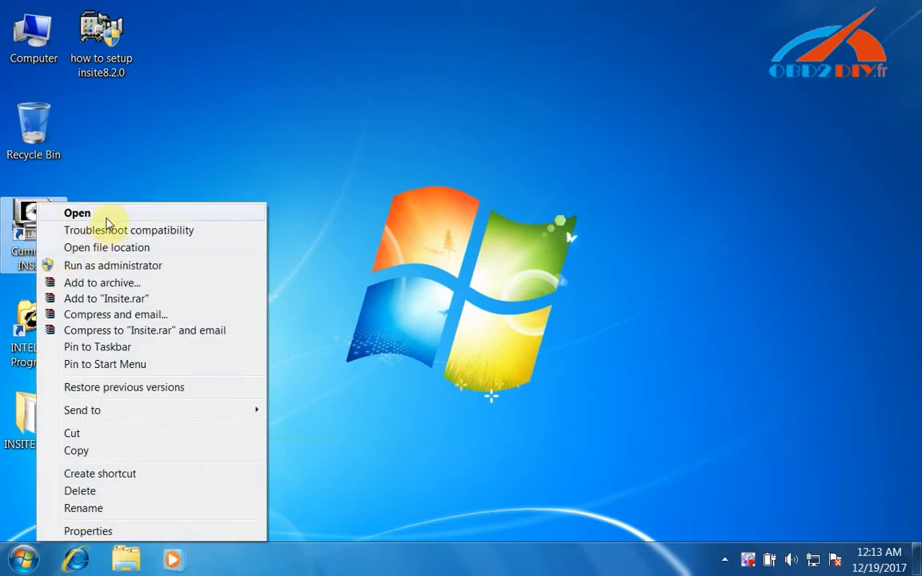
{"action": "left_click", "coordinate": [99, 265]}
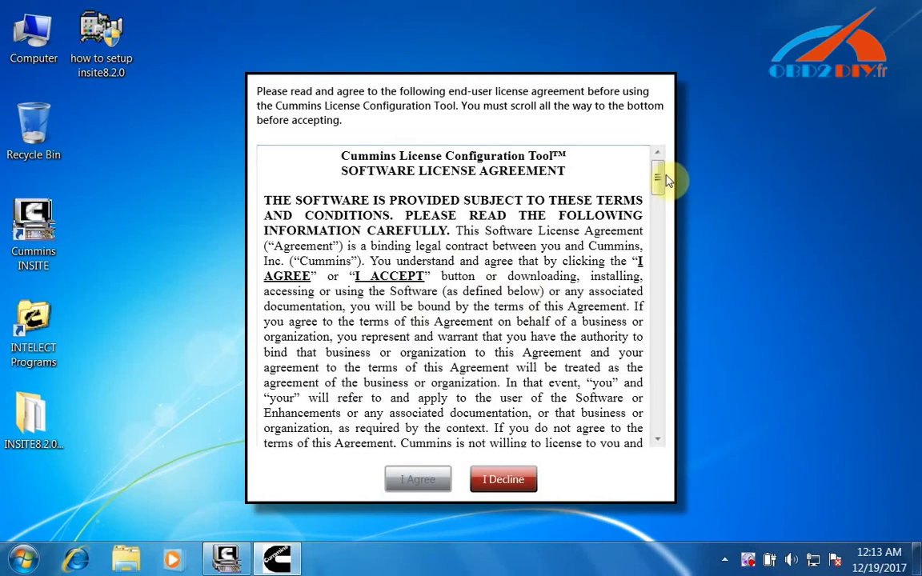
{"action": "left_click_drag", "start_coordinate": [659, 181], "coordinate": [667, 453]}
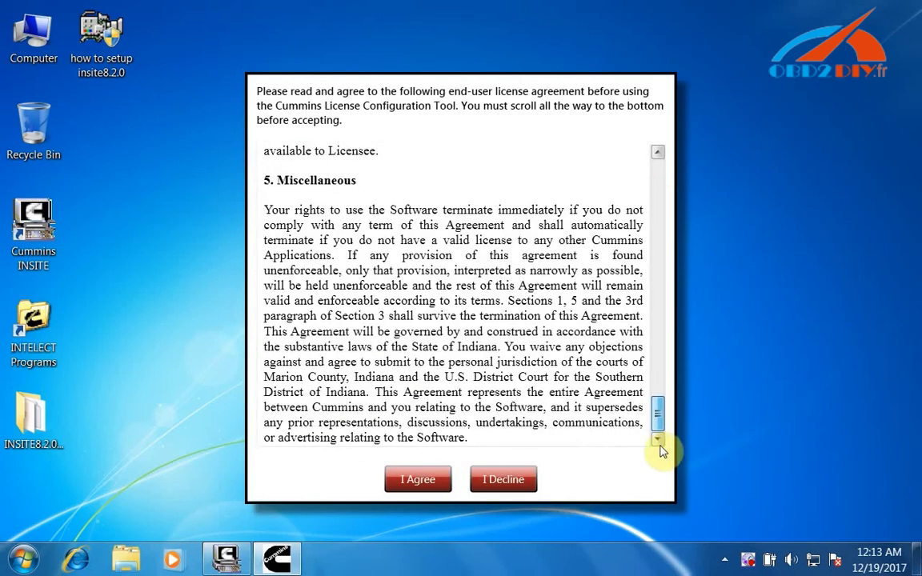
{"action": "left_click", "coordinate": [429, 488]}
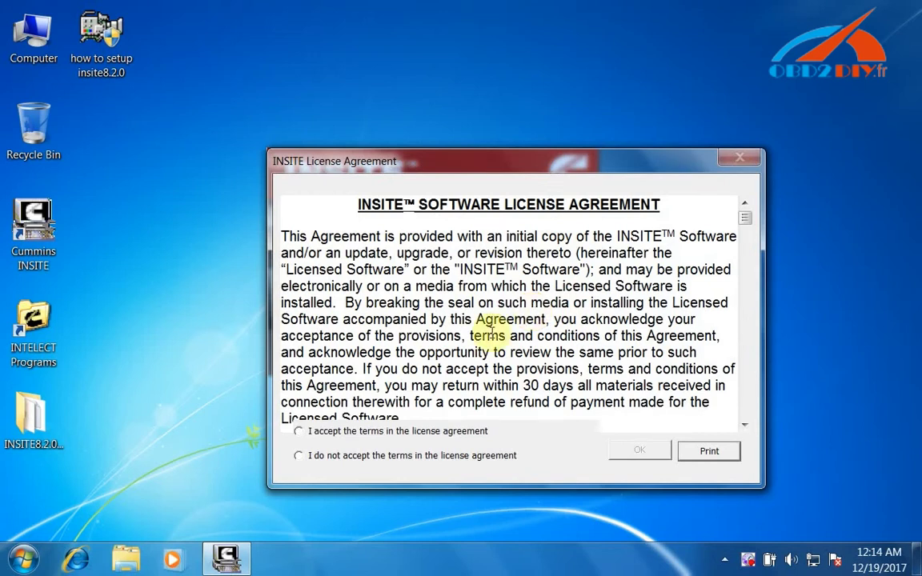
Accept the INSITE software license agreement and start INSITE in Simulator Mode.
{"action": "left_click", "coordinate": [427, 431]}
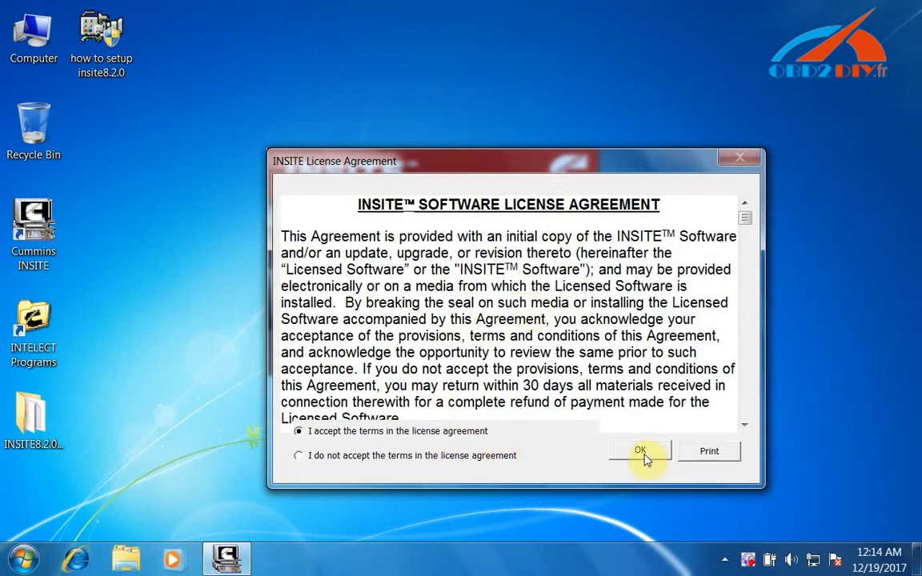
{"action": "left_click", "coordinate": [641, 451]}
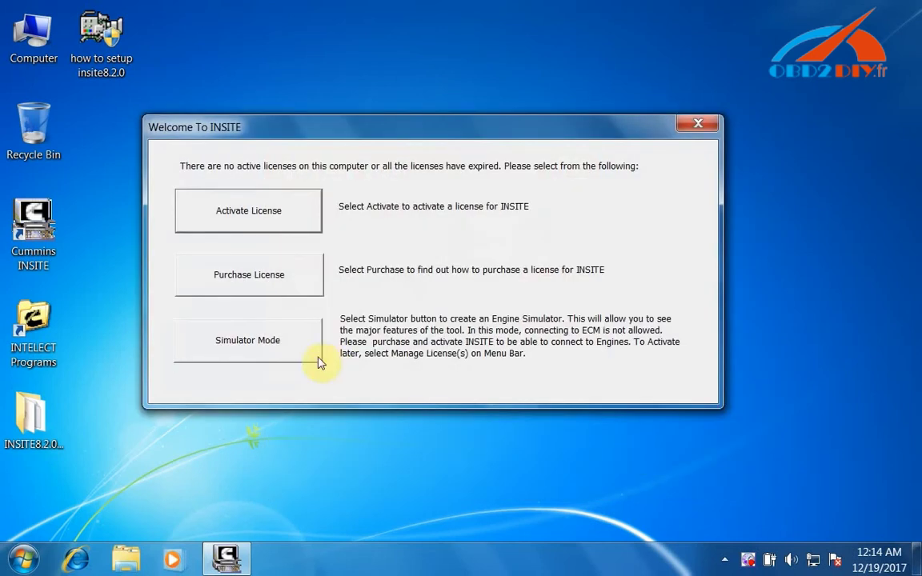
{"action": "left_click", "coordinate": [286, 350]}
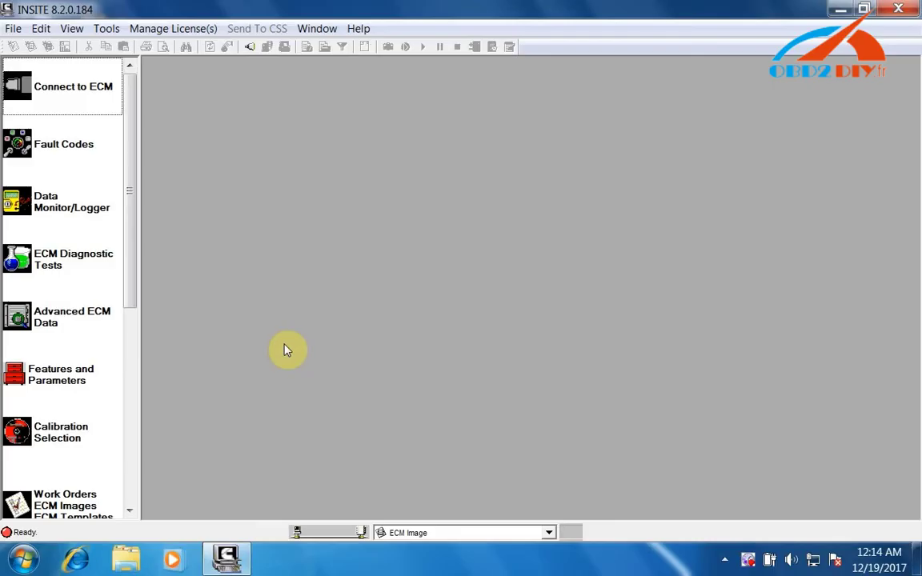
Exit INSITE and delete the Cummins INSITE, INTELECT Programs, INSITE8.2.0 and "how to setup insite8.2.0" items from the desktop.
{"action": "left_click", "coordinate": [898, 8]}
{"action": "left_click", "coordinate": [555, 320]}
{"action": "left_click_drag", "start_coordinate": [177, 184], "coordinate": [1, 480]}
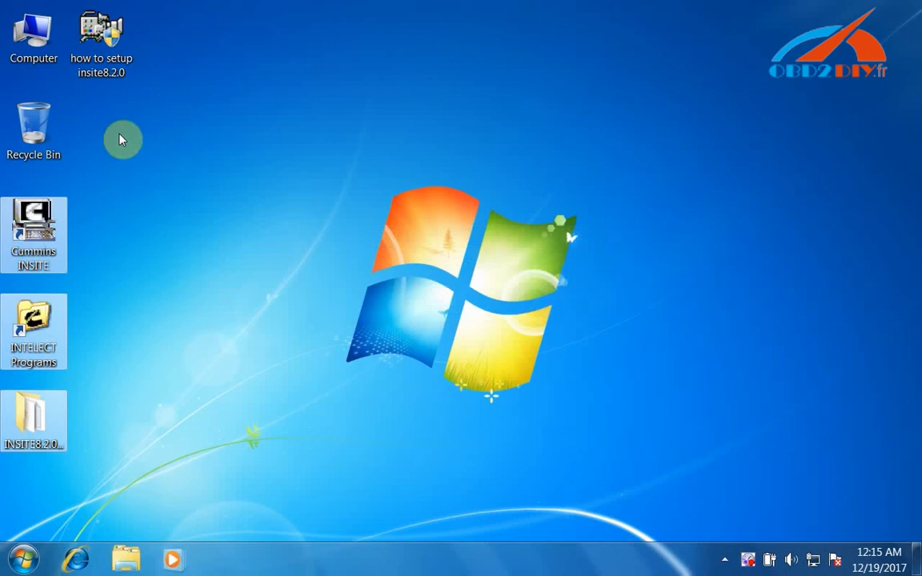
{"action": "left_click", "coordinate": [123, 35], "text": "ctrl"}
{"action": "right_click", "coordinate": [125, 36]}
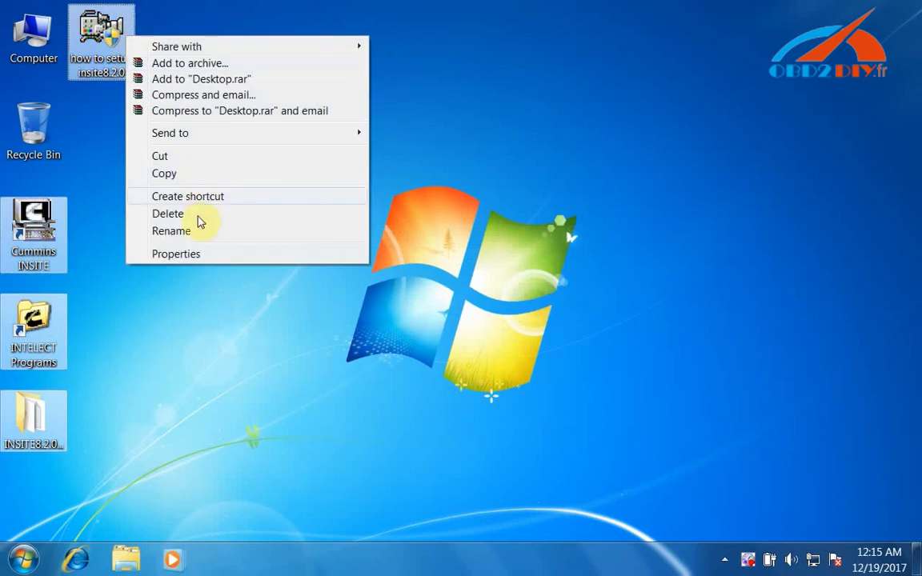
{"action": "left_click", "coordinate": [196, 214]}
{"action": "left_click", "coordinate": [529, 297]}
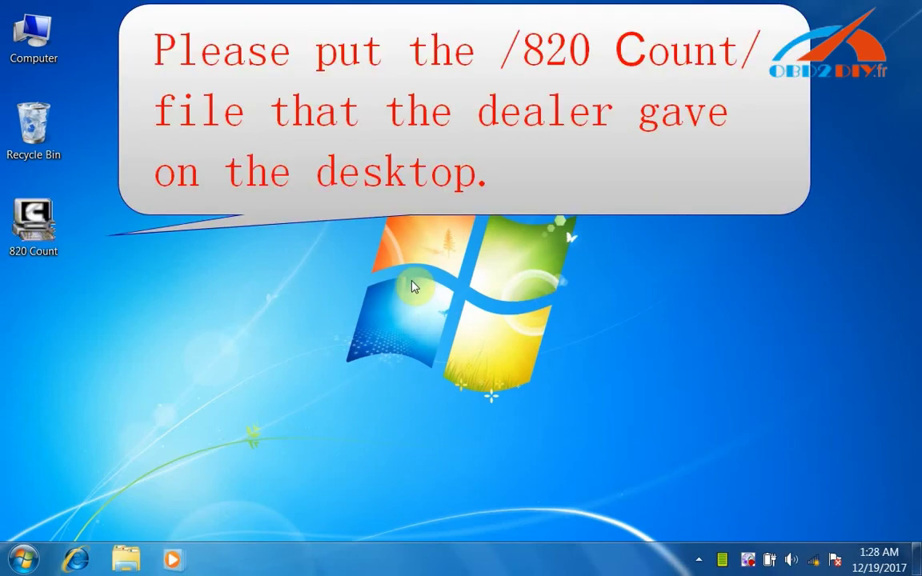
Run the 820 Count file on the desktop and select the hardware ID in its registration dialog.
{"action": "right_click", "coordinate": [40, 240]}
{"action": "left_click", "coordinate": [100, 197]}
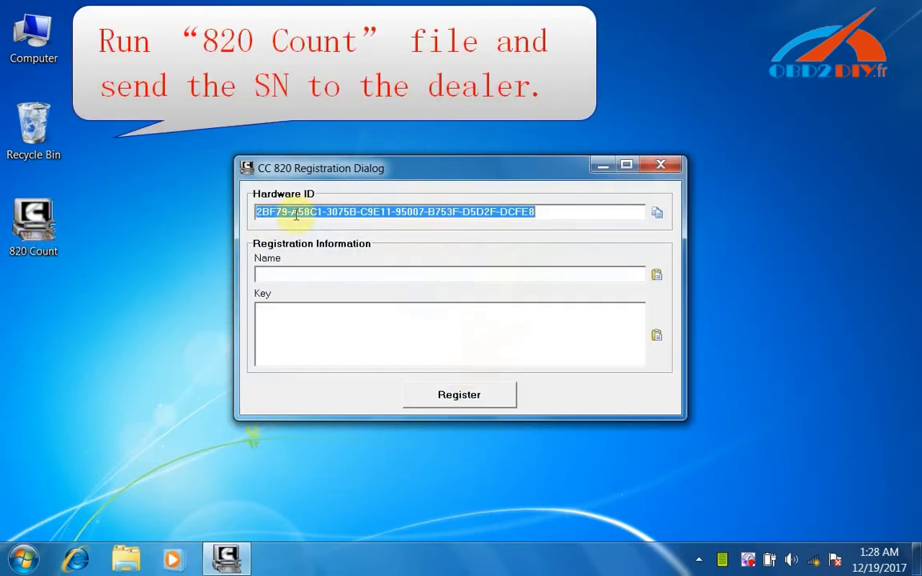
{"action": "right_click", "coordinate": [295, 212]}
{"action": "left_click", "coordinate": [132, 240]}
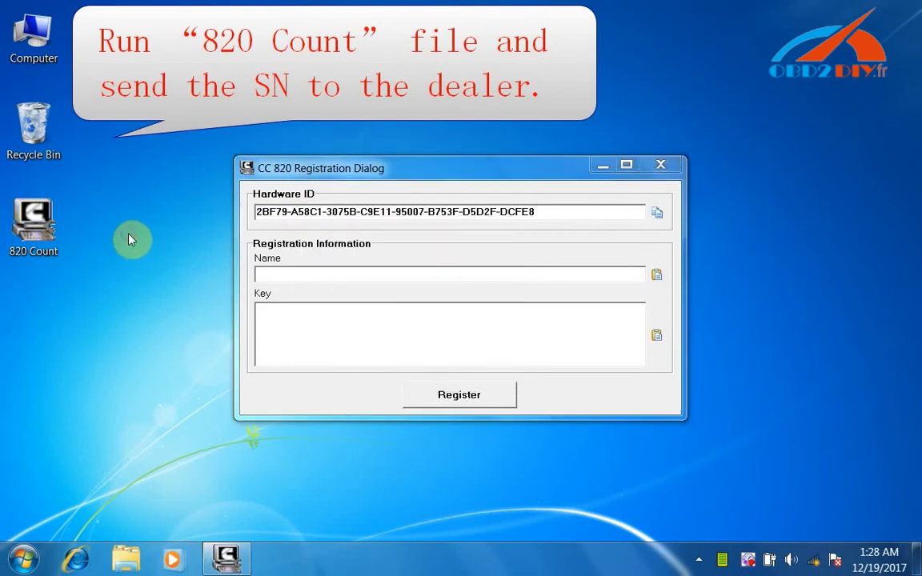
Create a text document on the desktop and name it "820 count id".
{"action": "right_click", "coordinate": [130, 234]}
{"action": "mouse_move", "coordinate": [264, 361]}
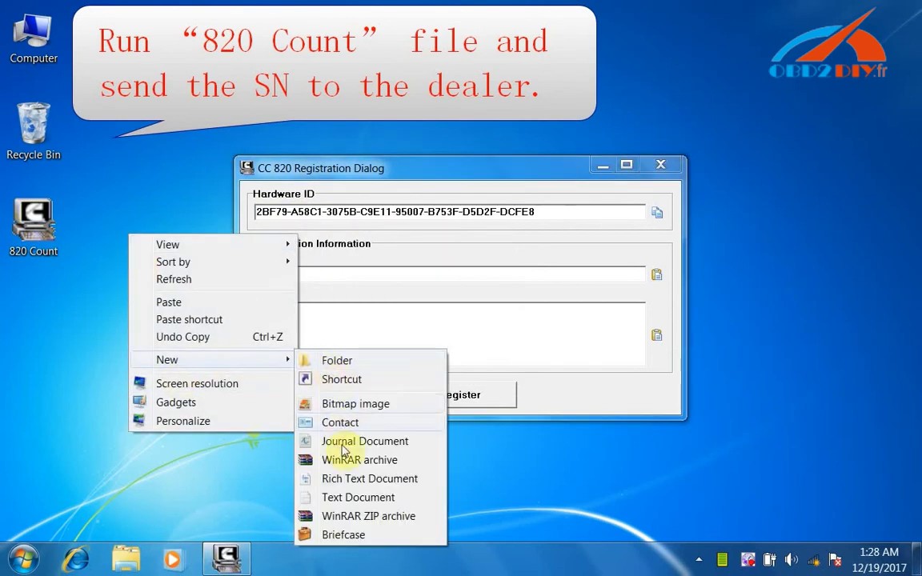
{"action": "left_click", "coordinate": [338, 498]}
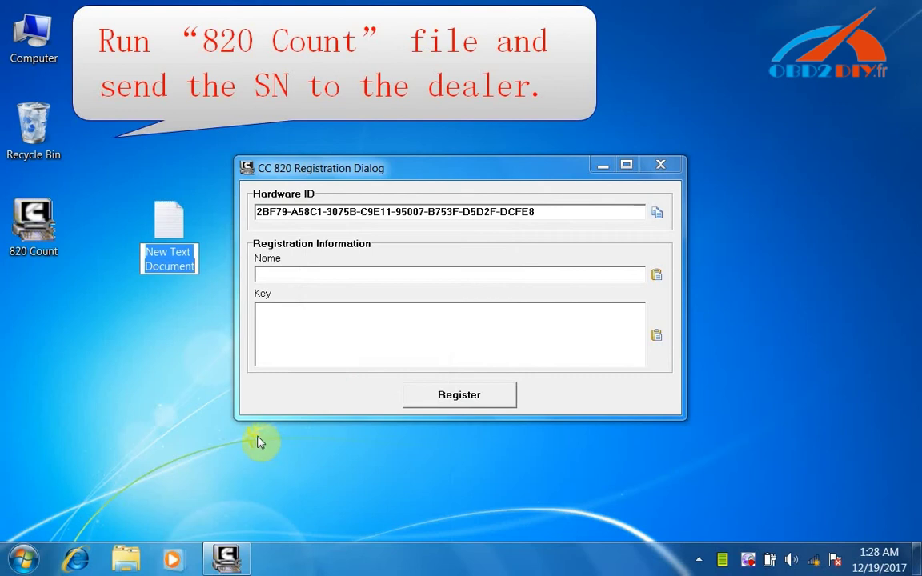
{"action": "type", "text": "820 cou"}
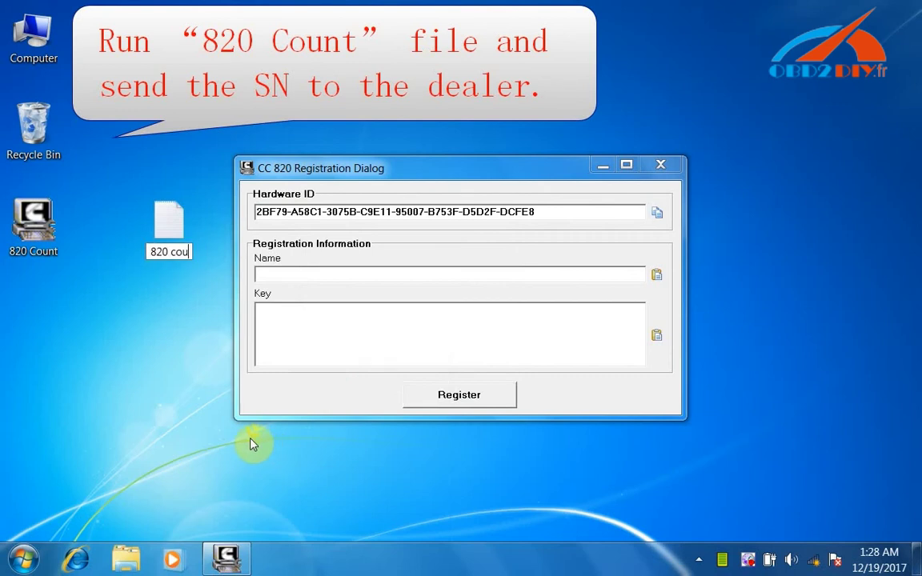
{"action": "type", "text": "nt id"}
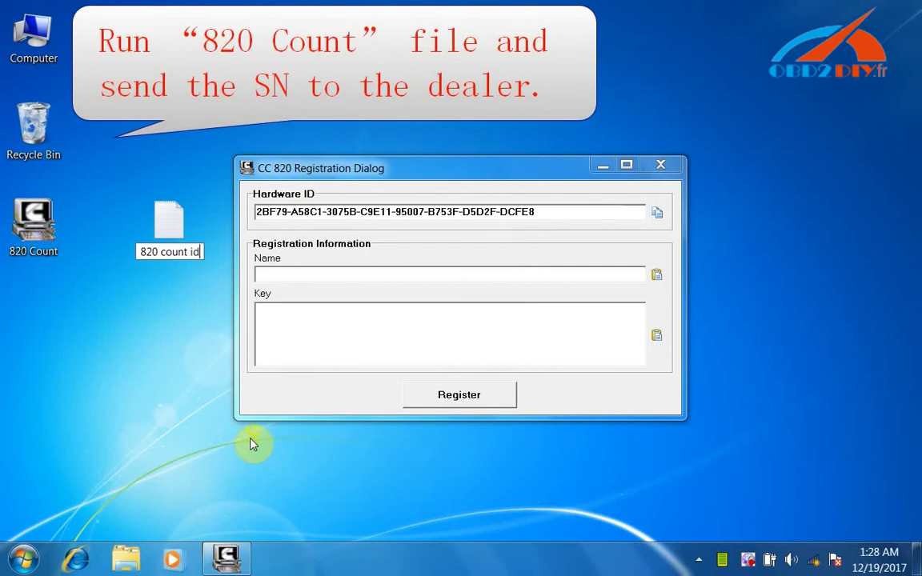
{"action": "left_click", "coordinate": [181, 205]}
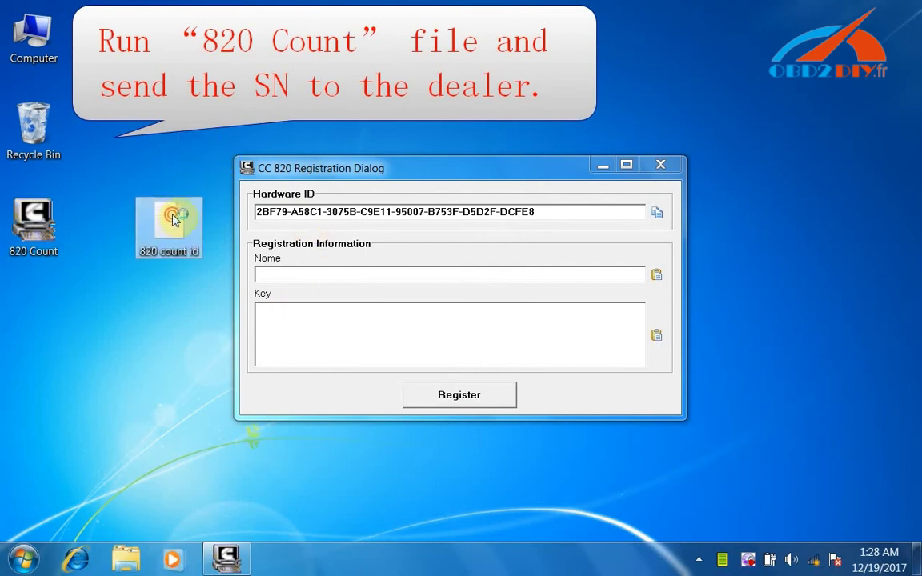
Copy the hardware ID from the registration dialog into the "820 count id" text file, then save and close the file.
{"action": "double_click", "coordinate": [180, 205]}
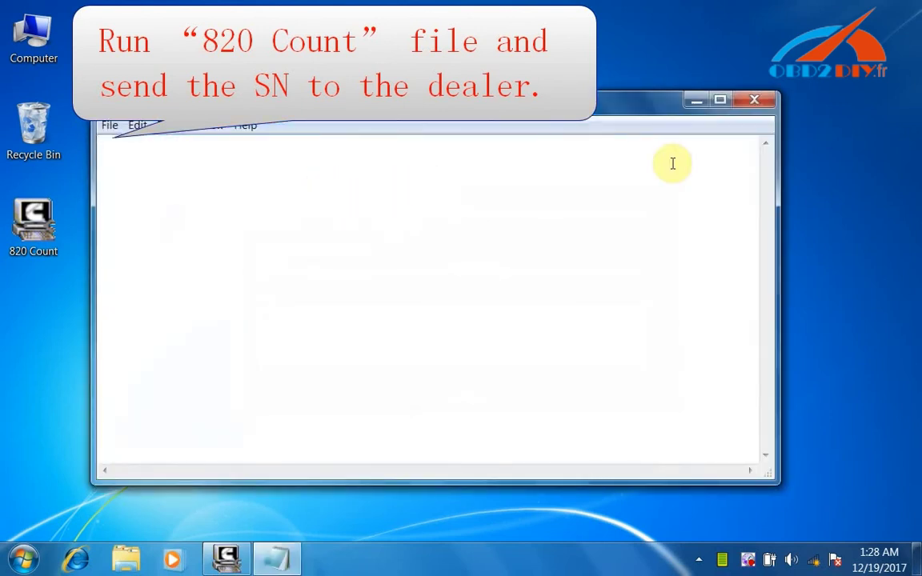
{"action": "left_click", "coordinate": [696, 100]}
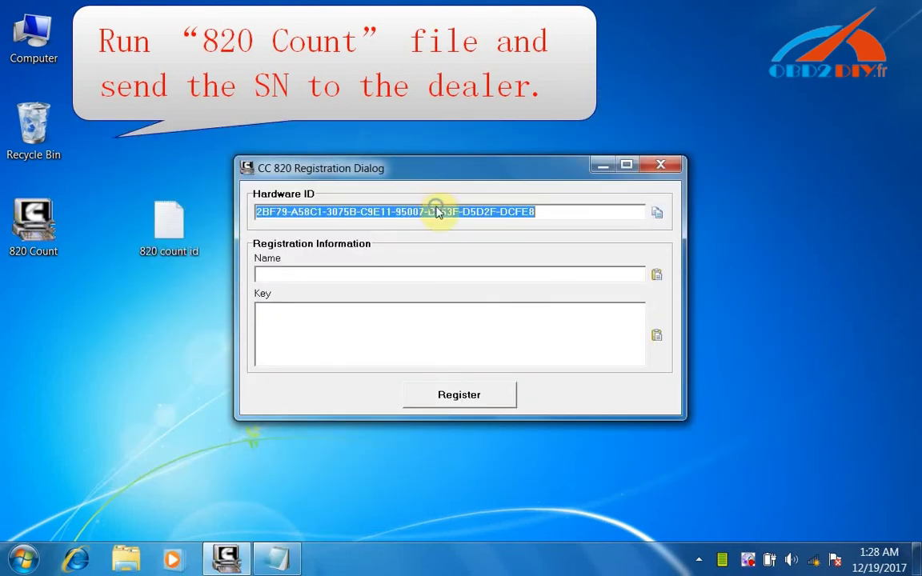
{"action": "right_click", "coordinate": [437, 213]}
{"action": "left_click", "coordinate": [465, 260]}
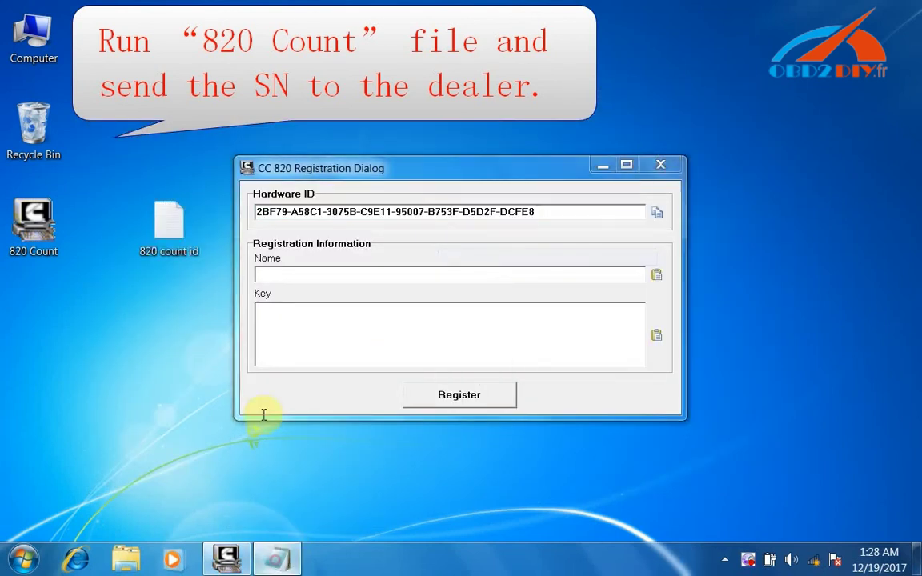
{"action": "left_click", "coordinate": [276, 559]}
{"action": "right_click", "coordinate": [238, 150]}
{"action": "left_click", "coordinate": [280, 212]}
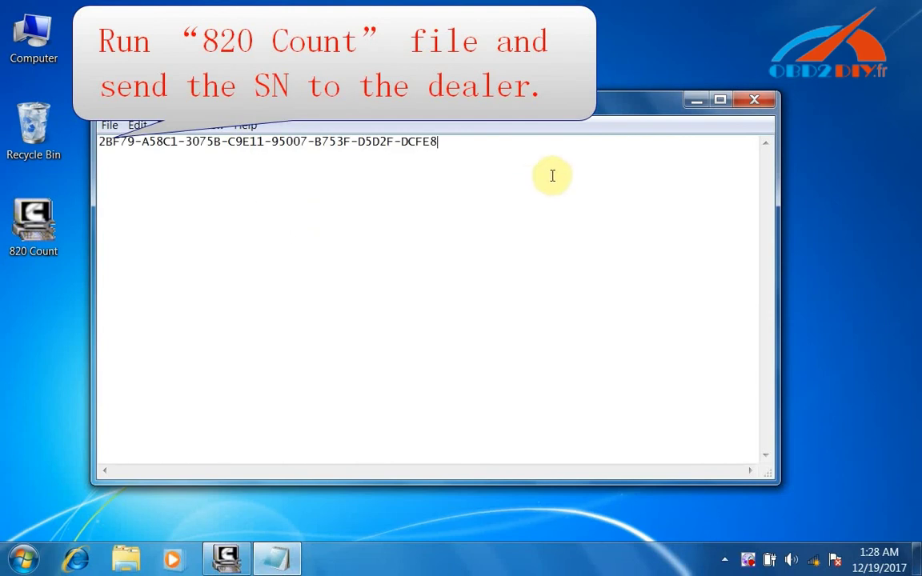
{"action": "left_click", "coordinate": [754, 99]}
{"action": "left_click", "coordinate": [436, 290]}
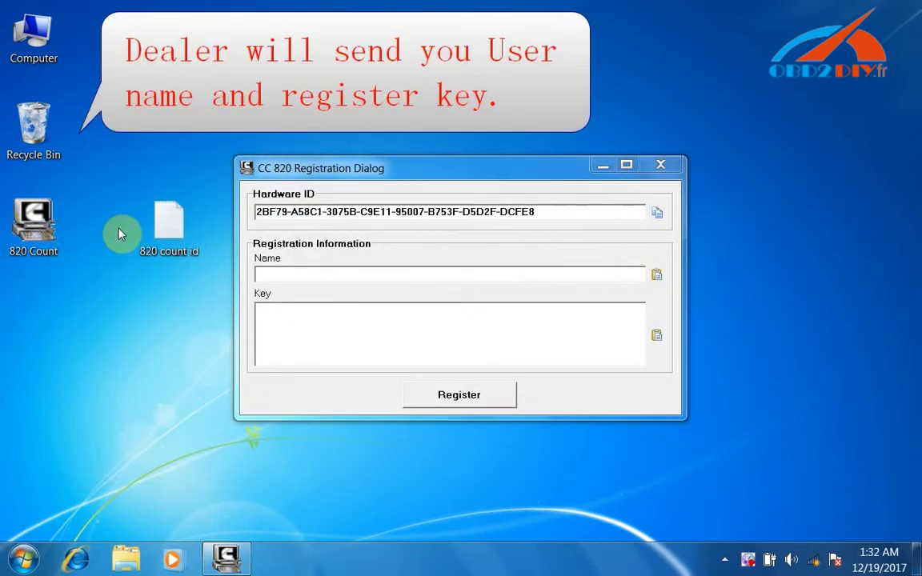
Open the "820 count id" text file and copy the dealer's user name from it into the registration dialog's Name field.
{"action": "double_click", "coordinate": [161, 224]}
{"action": "right_click", "coordinate": [161, 223]}
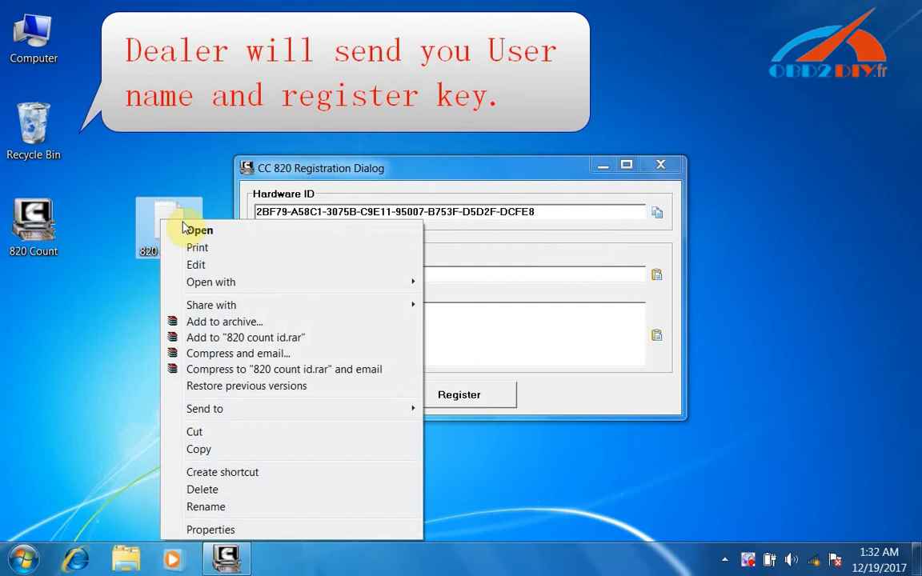
{"action": "left_click", "coordinate": [195, 230]}
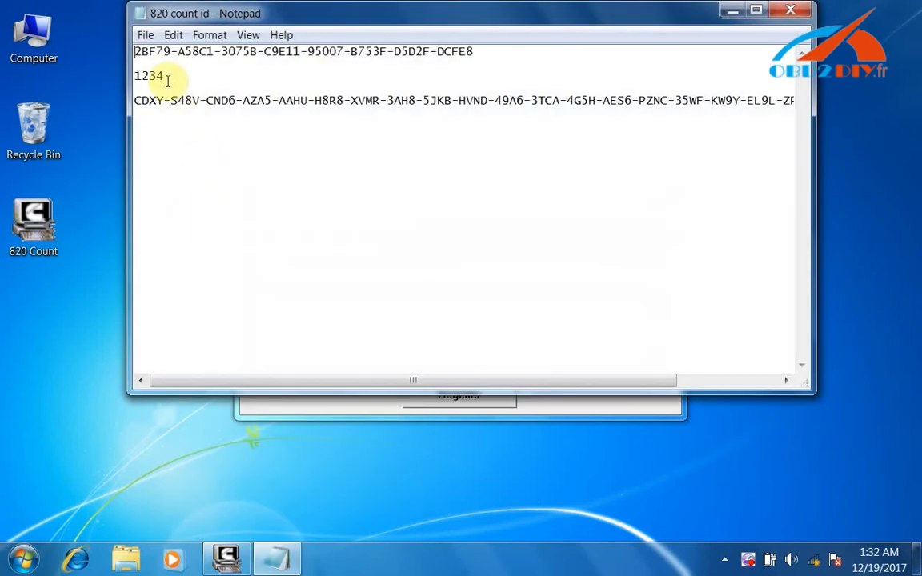
{"action": "left_click_drag", "start_coordinate": [164, 76], "coordinate": [133, 74]}
{"action": "right_click", "coordinate": [136, 73]}
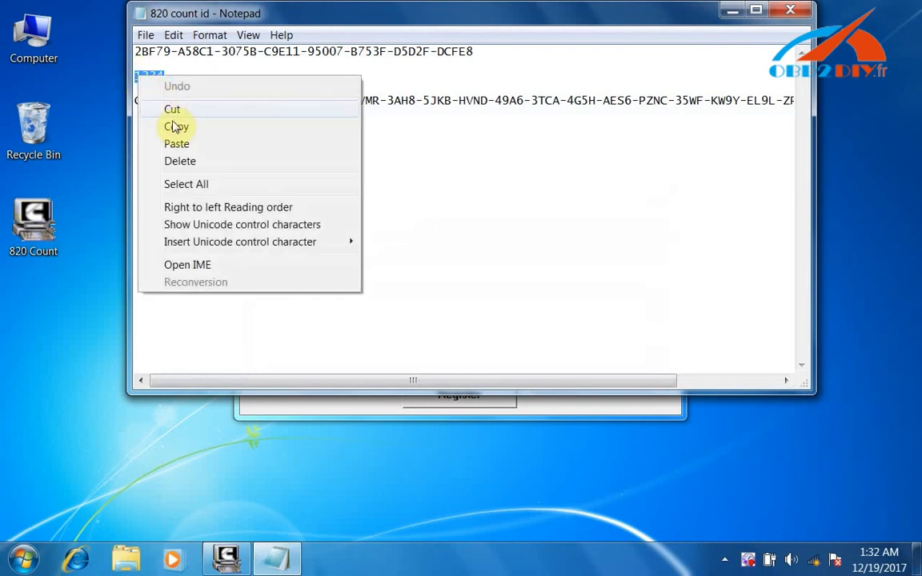
{"action": "left_click", "coordinate": [176, 128]}
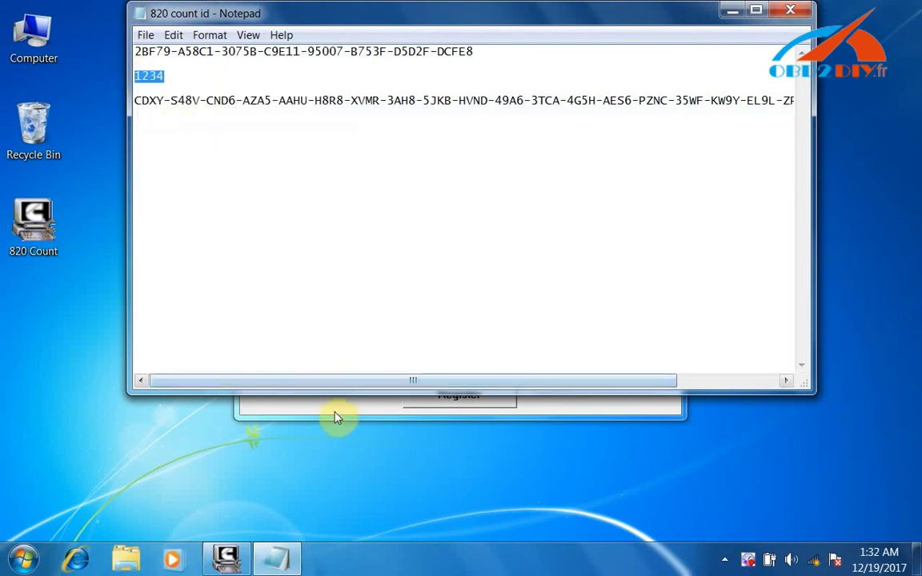
{"action": "left_click", "coordinate": [334, 410]}
{"action": "right_click", "coordinate": [334, 271]}
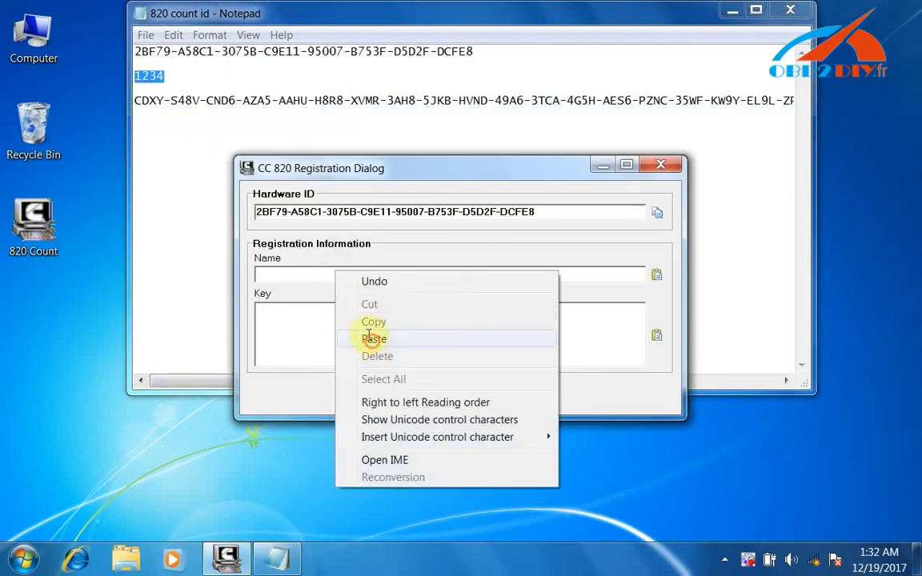
{"action": "left_click", "coordinate": [357, 337]}
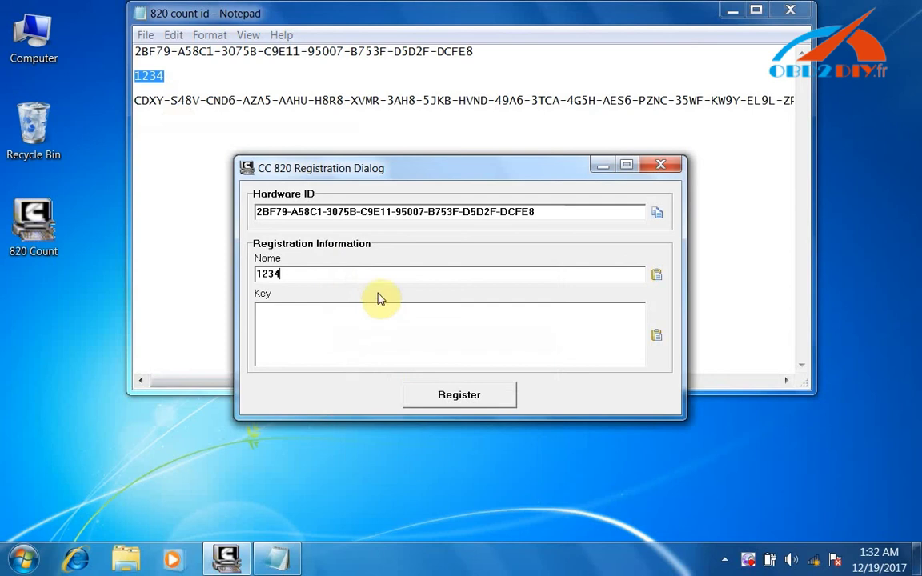
Copy the registration key from the text file into the registration dialog's Key field and register the software.
{"action": "left_click", "coordinate": [756, 13]}
{"action": "left_click_drag", "start_coordinate": [4, 94], "coordinate": [789, 144]}
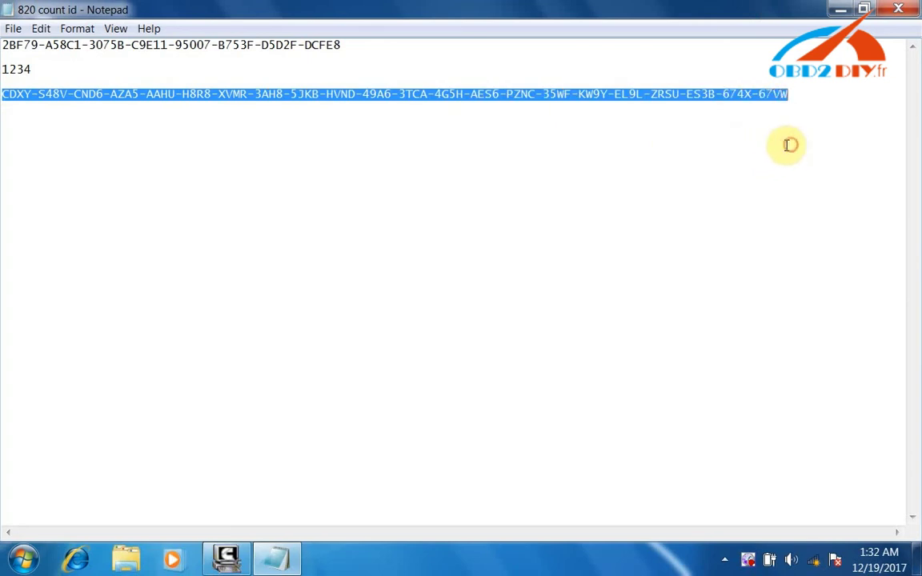
{"action": "right_click", "coordinate": [722, 95]}
{"action": "left_click", "coordinate": [741, 146]}
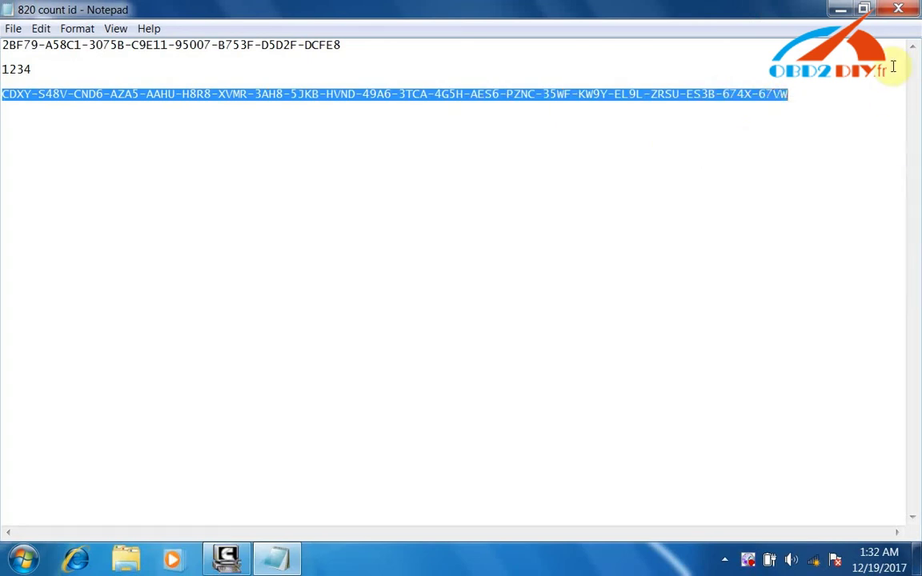
{"action": "left_click", "coordinate": [841, 9]}
{"action": "left_click", "coordinate": [305, 327]}
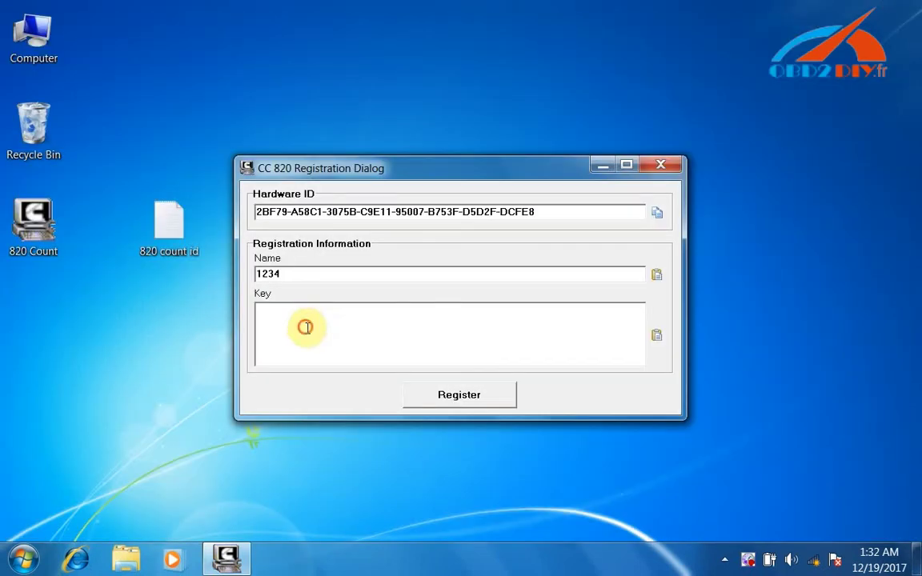
{"action": "right_click", "coordinate": [305, 327]}
{"action": "left_click", "coordinate": [387, 180]}
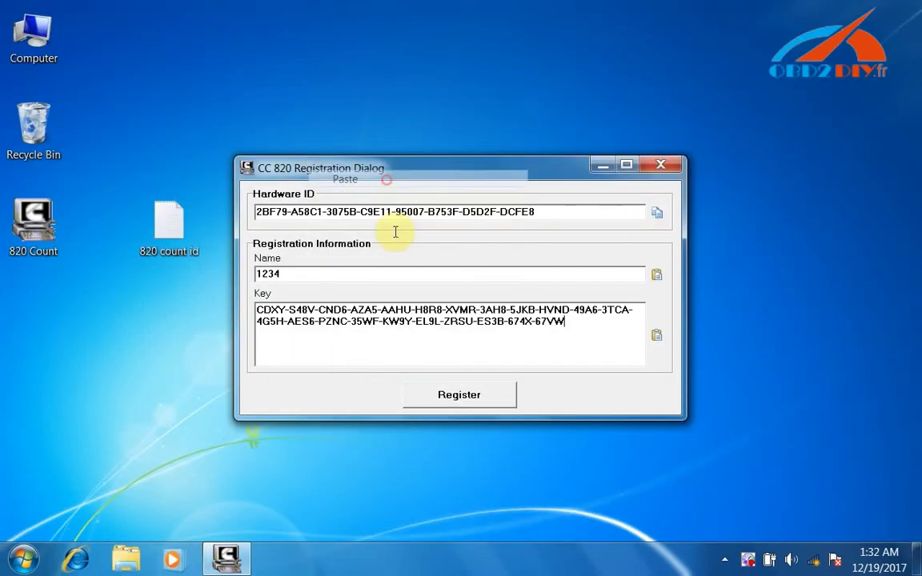
{"action": "left_click", "coordinate": [463, 395]}
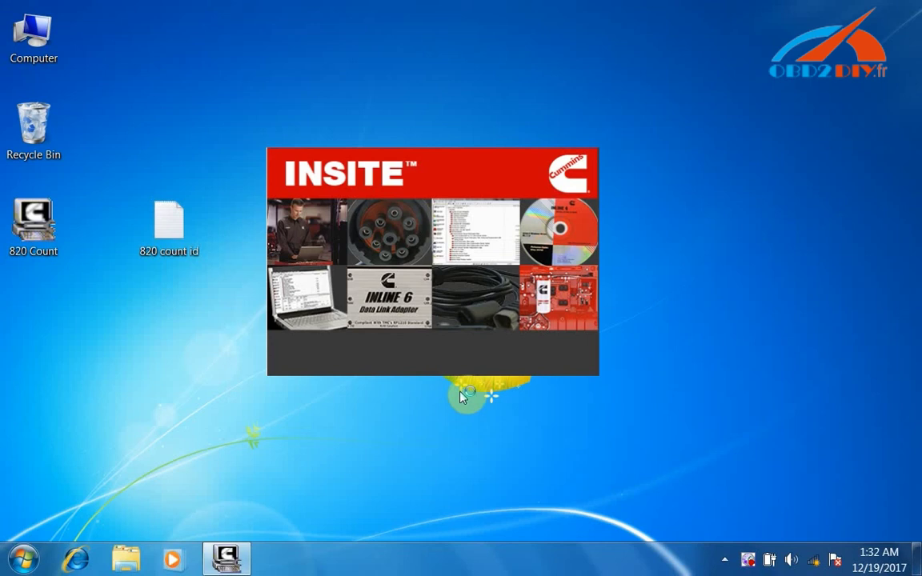